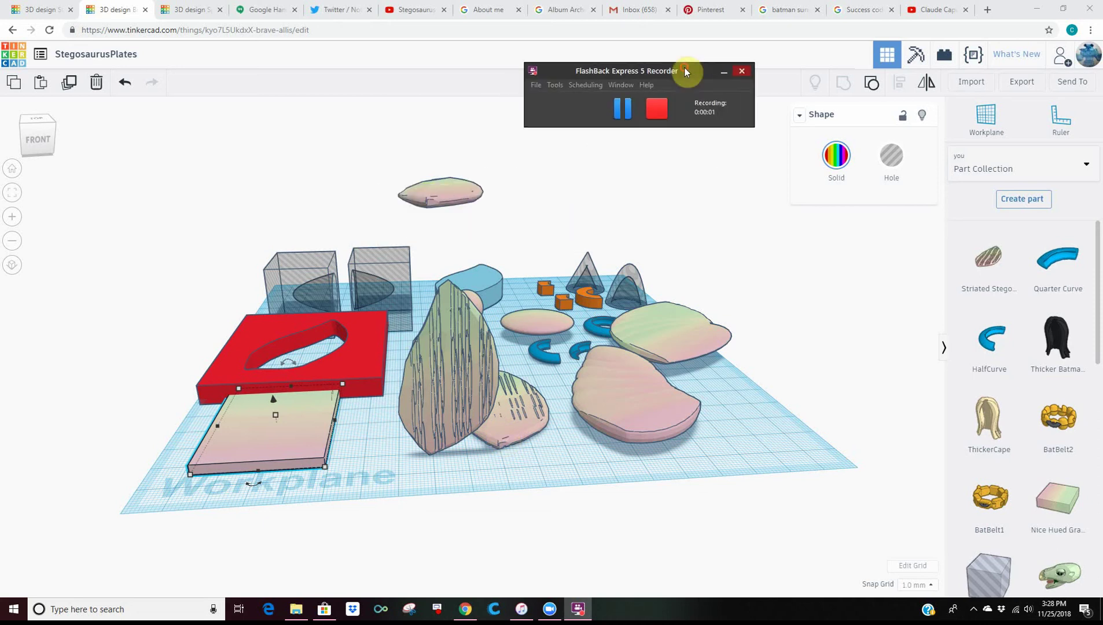
# Step: Move the top loose plate beside the blue shape and raise it above the workplane
pyautogui.moveTo(583, 353)
pyautogui.mouseDown(button='right')
pyautogui.moveTo(503, 379)
pyautogui.moveTo(433, 233)
pyautogui.mouseUp(button='right')
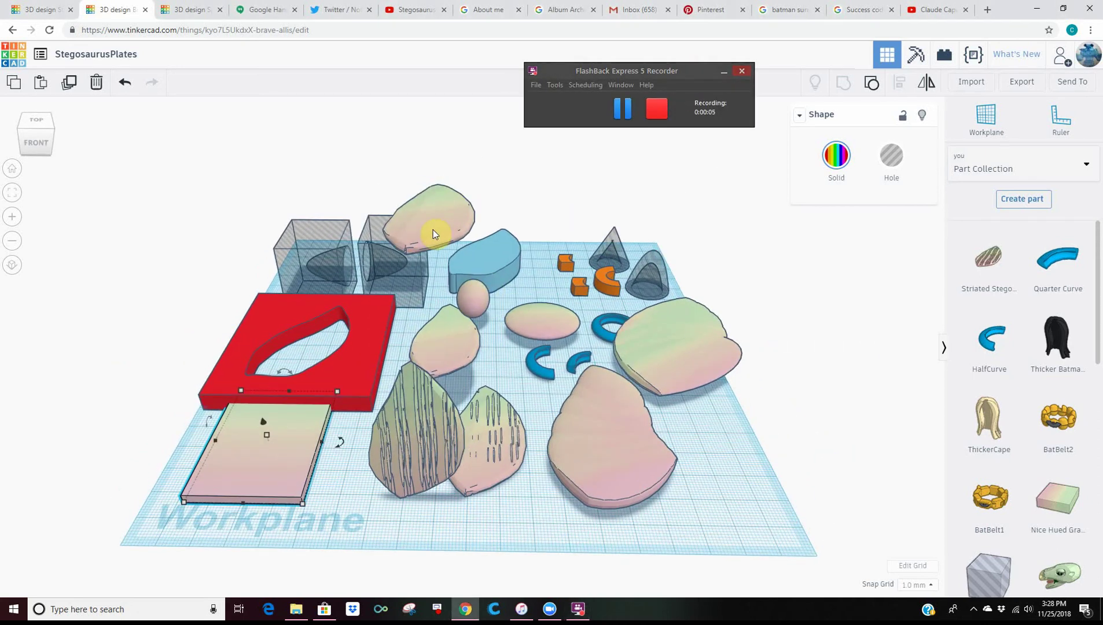
pyautogui.moveTo(433, 230); pyautogui.dragTo(506, 275)
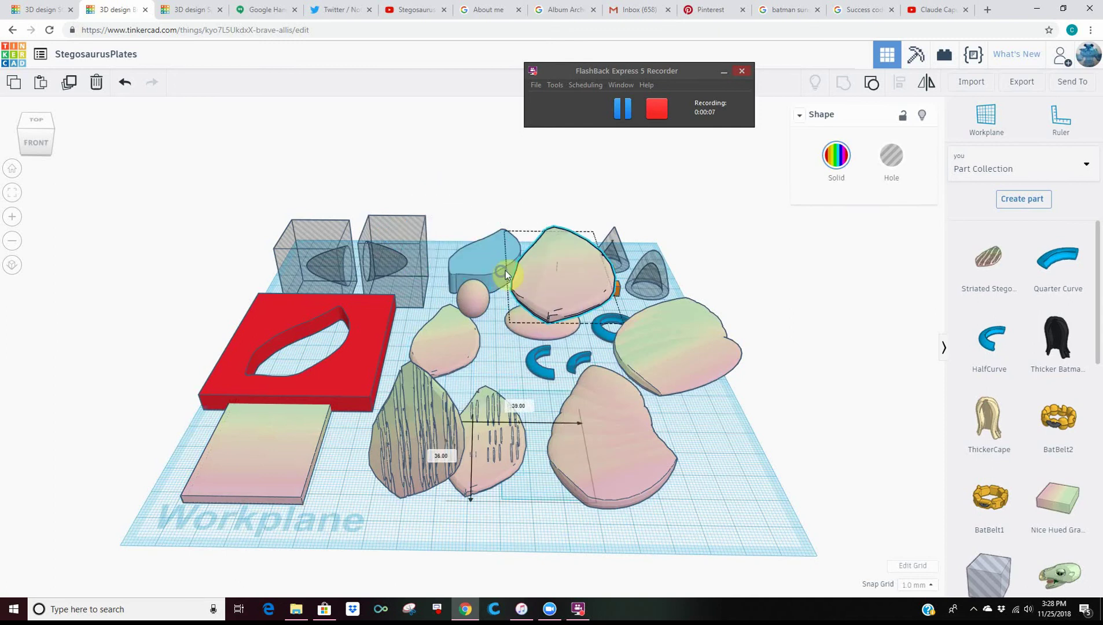
pyautogui.moveTo(505, 276)
pyautogui.mouseDown(button='right')
pyautogui.moveTo(723, 266)
pyautogui.moveTo(640, 179)
pyautogui.mouseUp(button='right')
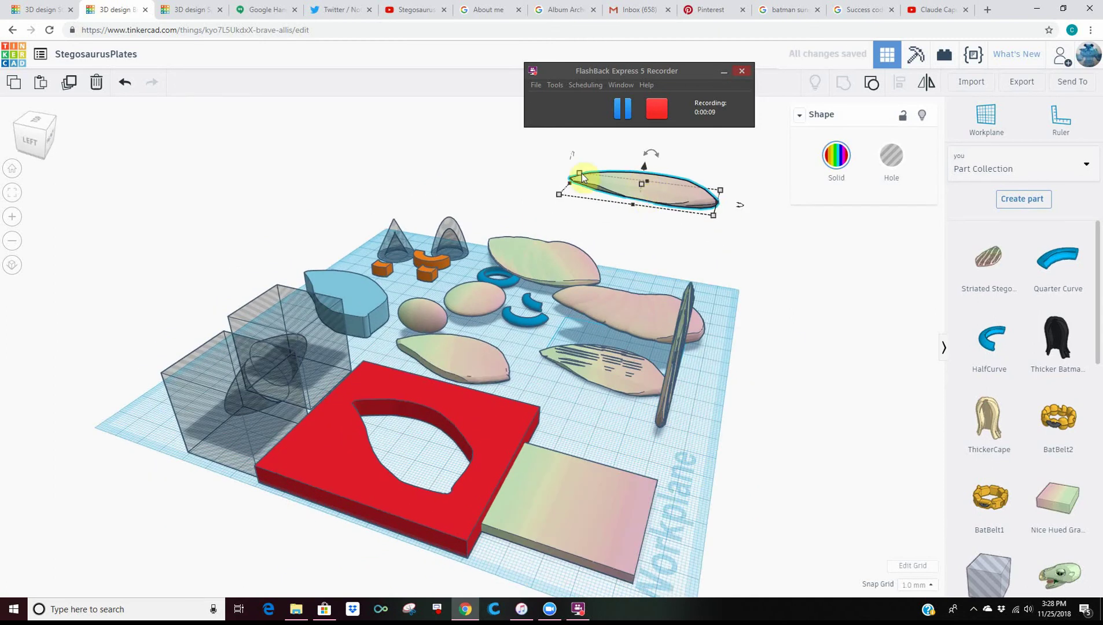
pyautogui.moveTo(506, 232)
pyautogui.mouseDown(button='right')
pyautogui.moveTo(550, 244)
pyautogui.moveTo(556, 234)
pyautogui.mouseUp(button='right')
pyautogui.moveTo(556, 230); pyautogui.dragTo(504, 222)
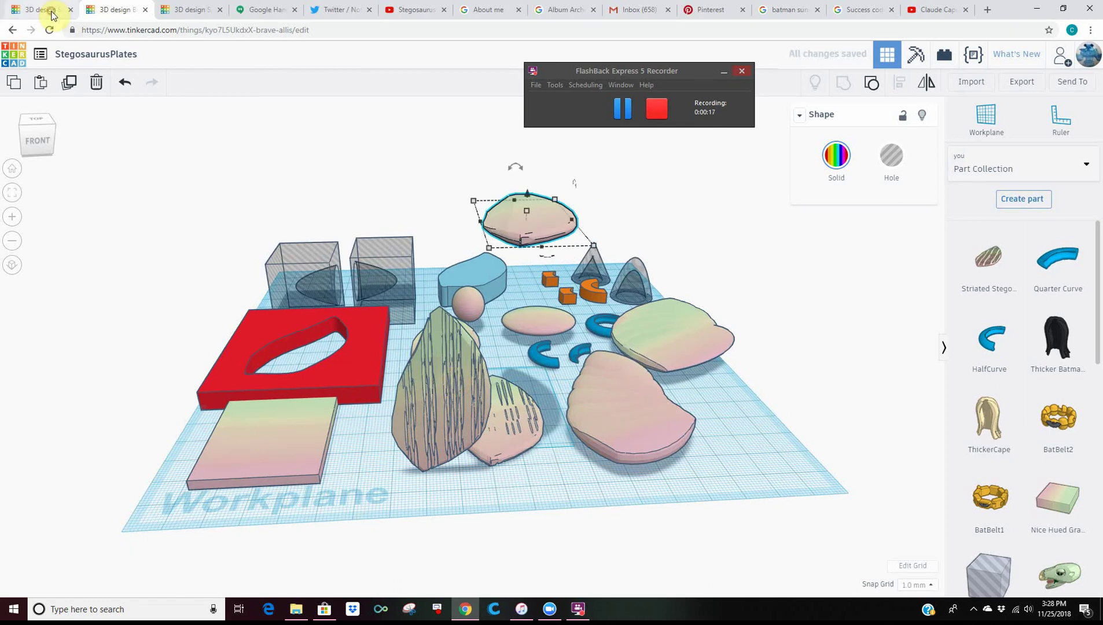
# Step: In the StegoMetric design, box-select the five striated plates along the stegosaurus's back
pyautogui.click(51, 14)
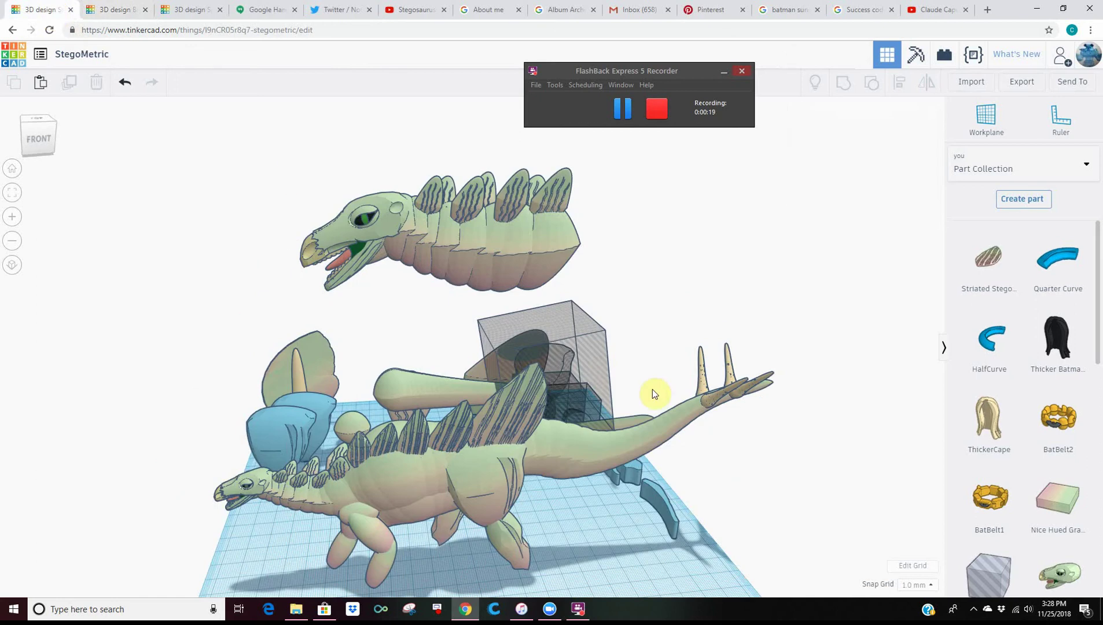
pyautogui.moveTo(663, 358); pyautogui.dragTo(709, 349, button='right')
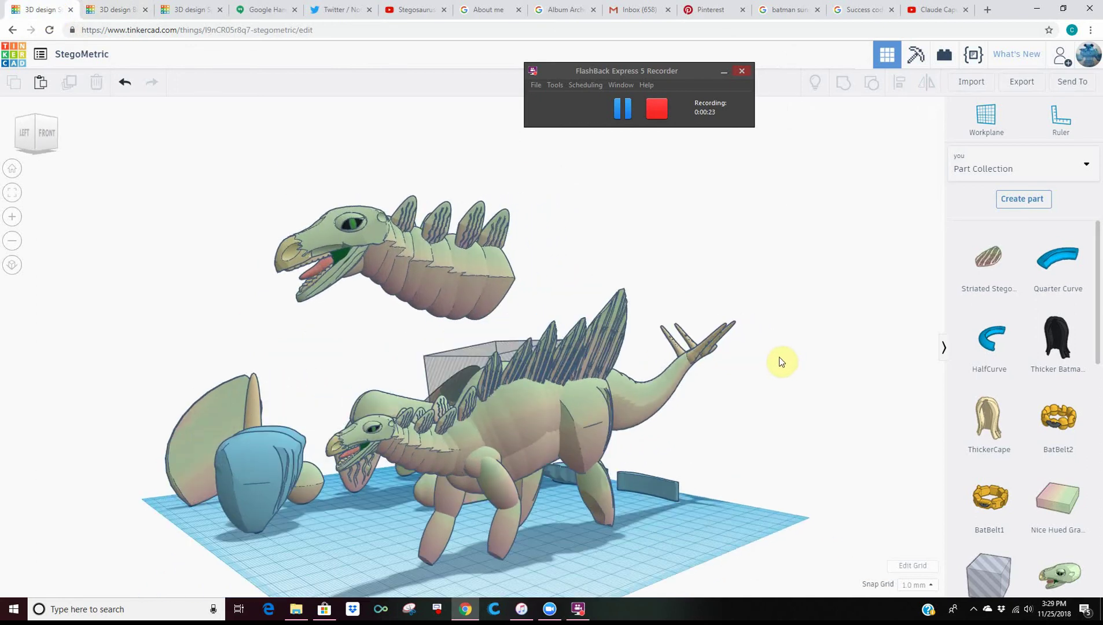
pyautogui.moveTo(709, 350)
pyautogui.mouseDown(button='right')
pyautogui.moveTo(786, 361)
pyautogui.moveTo(744, 360)
pyautogui.moveTo(767, 349)
pyautogui.mouseUp(button='right')
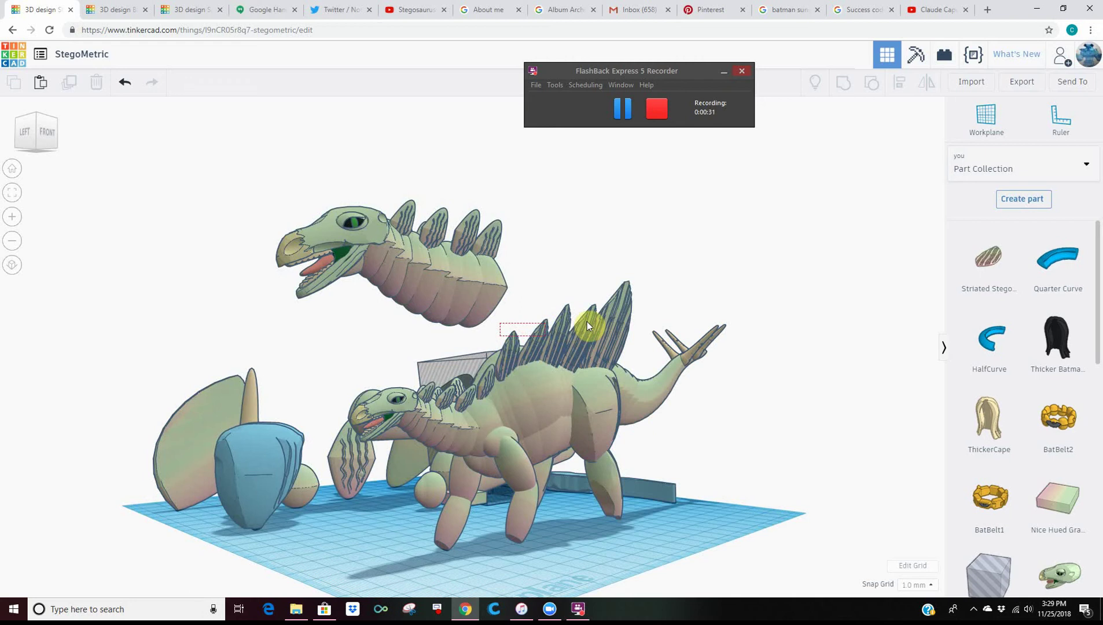
pyautogui.moveTo(606, 322); pyautogui.dragTo(617, 317)
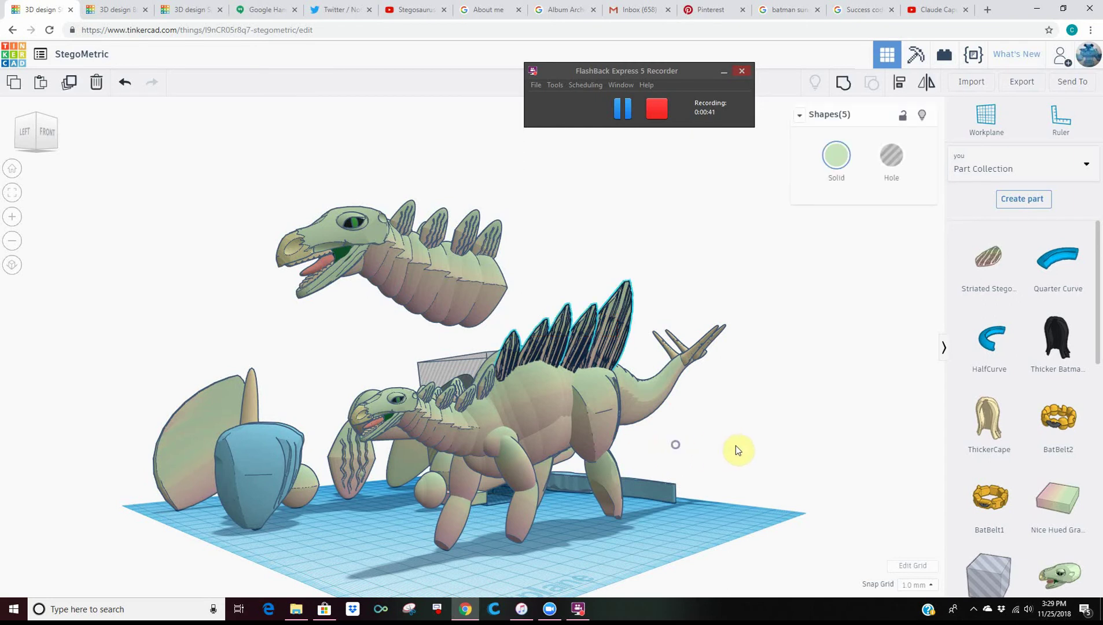
# Step: From a straight side view, nudge the selected back plates left and duplicate them
pyautogui.moveTo(736, 445); pyautogui.dragTo(778, 454, button='right')
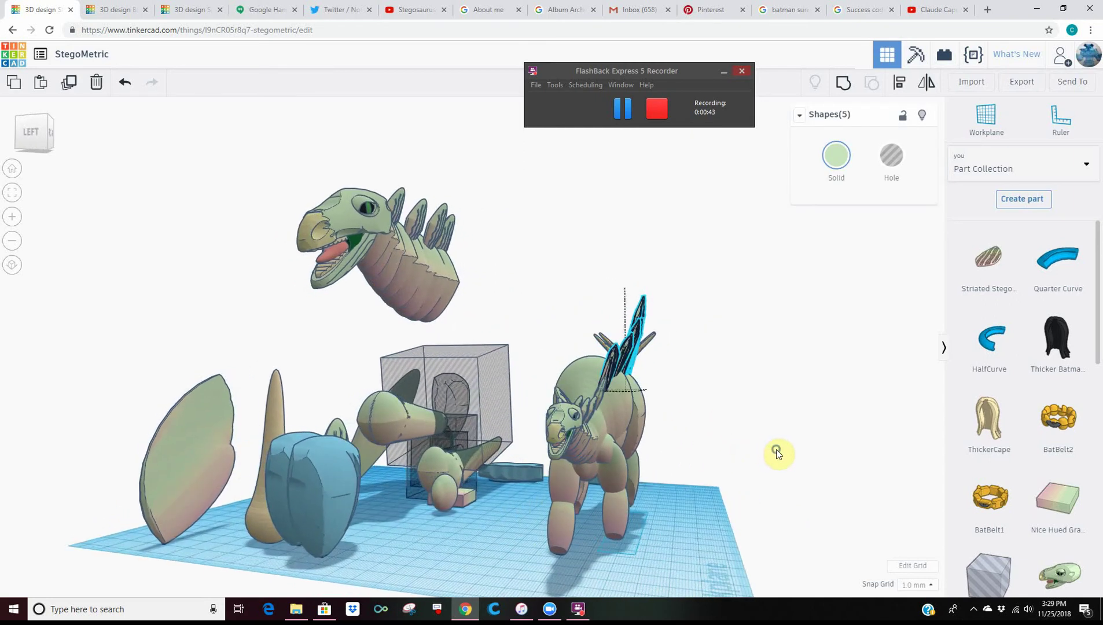
pyautogui.click(778, 454)
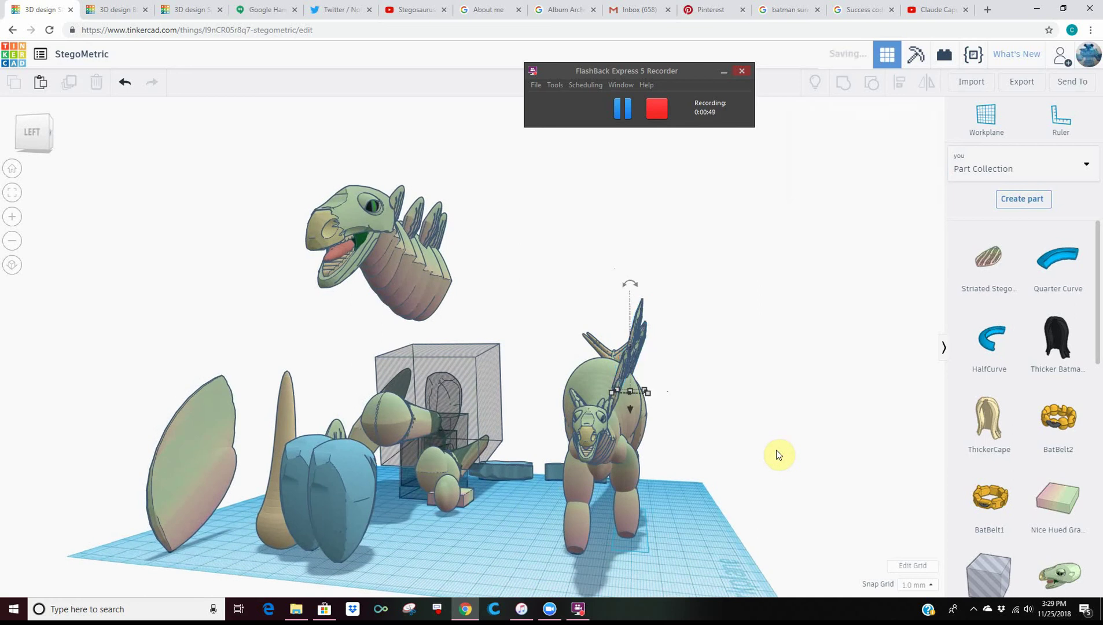
pyautogui.press('Left')
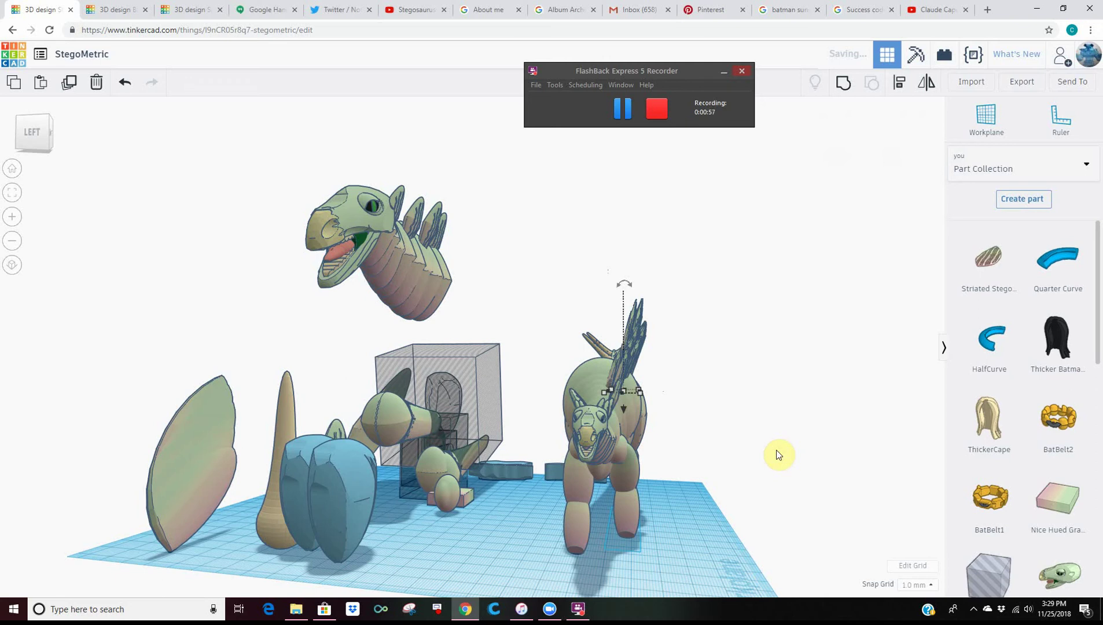
pyautogui.hotkey('ctrl', 'v')
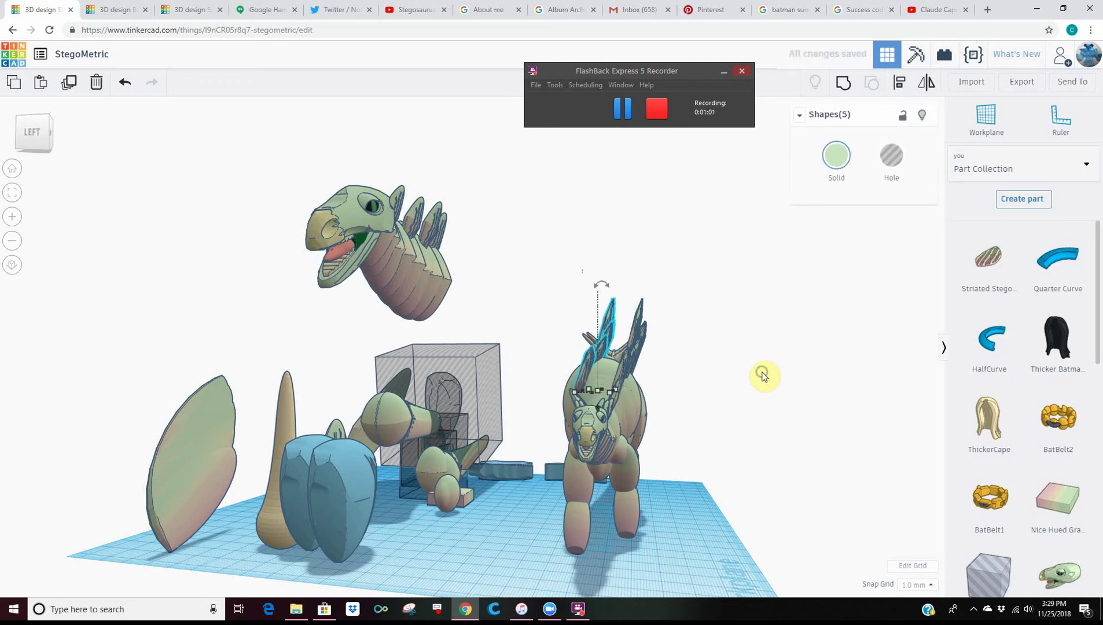
pyautogui.scroll(1, 763, 376)
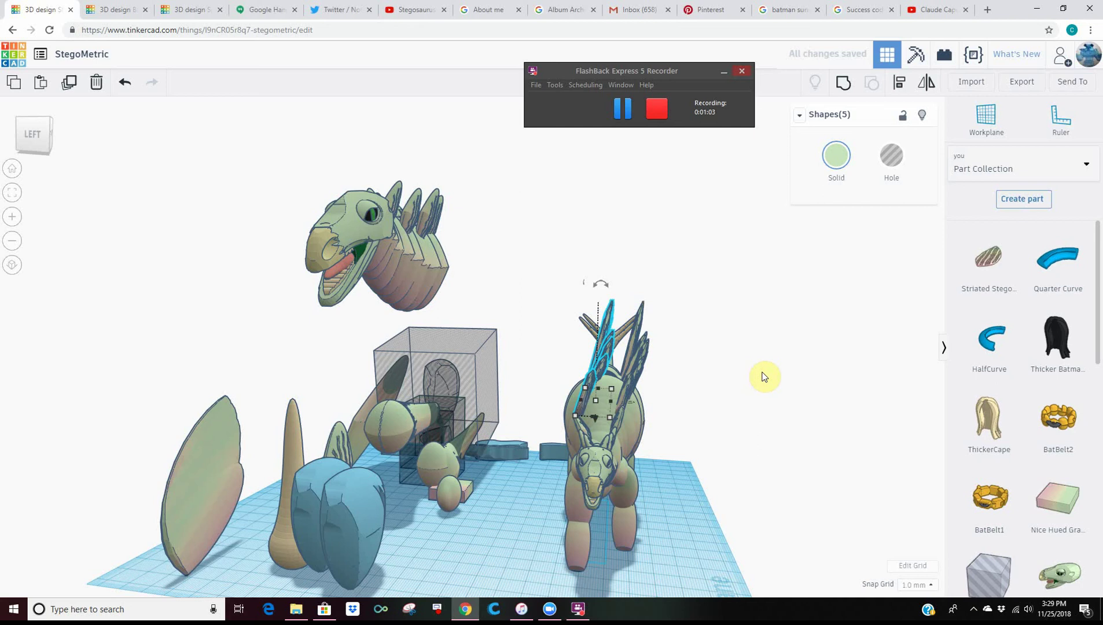
# Step: Flip the duplicate plates to lean the other way and nudge them beside the originals
pyautogui.click(928, 88)
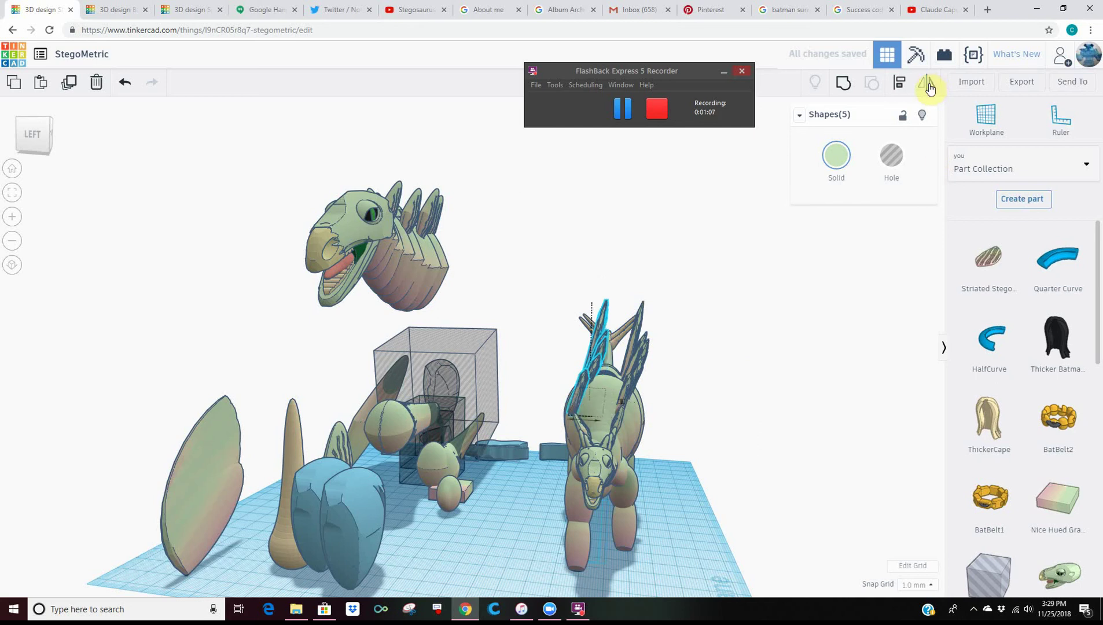
pyautogui.click(571, 418)
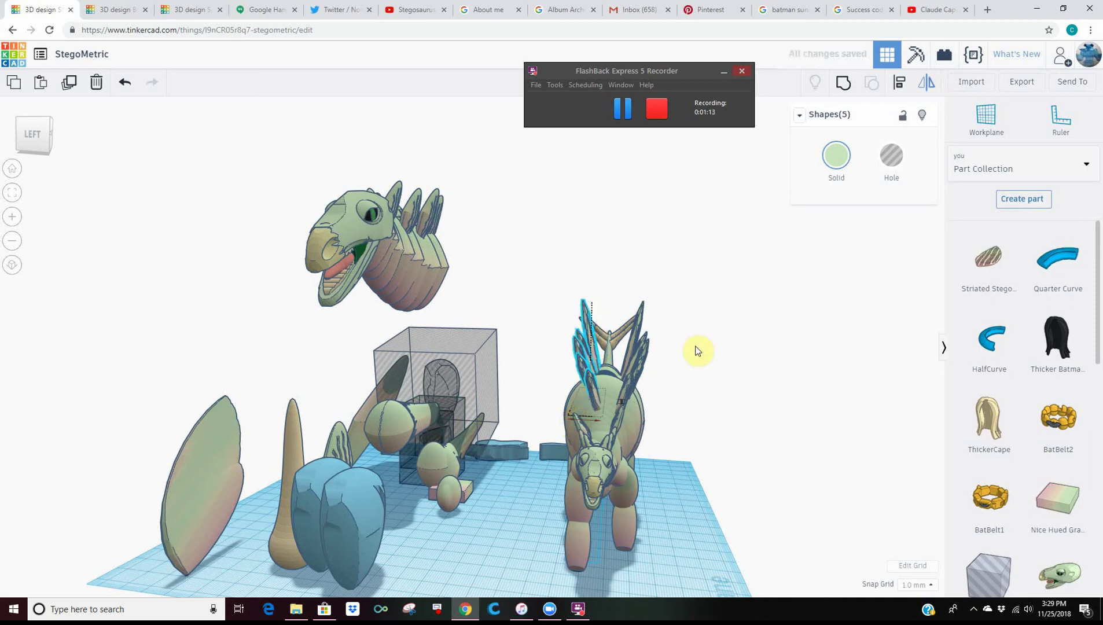
pyautogui.press('Left')
pyautogui.press('Left')
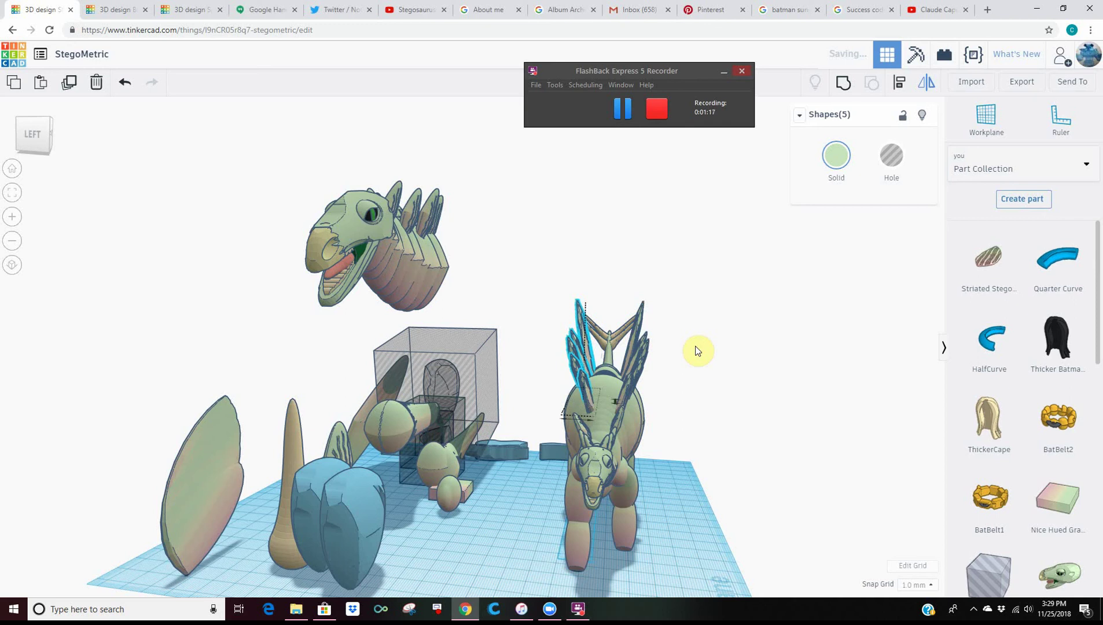
pyautogui.press('Left')
pyautogui.press('Left')
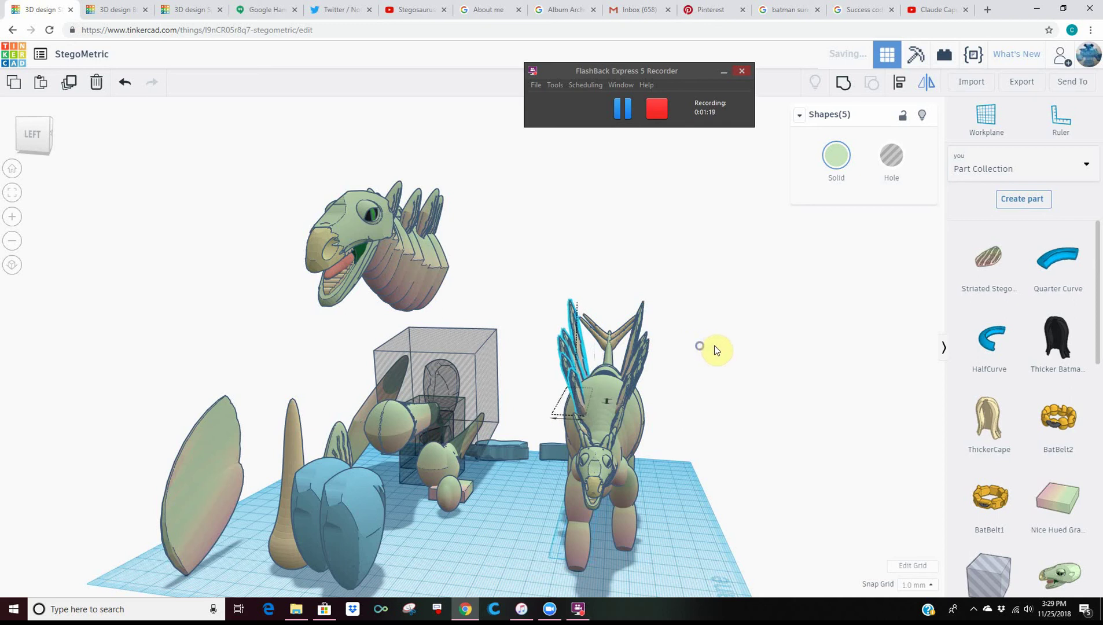
pyautogui.moveTo(714, 345); pyautogui.dragTo(713, 346, button='right')
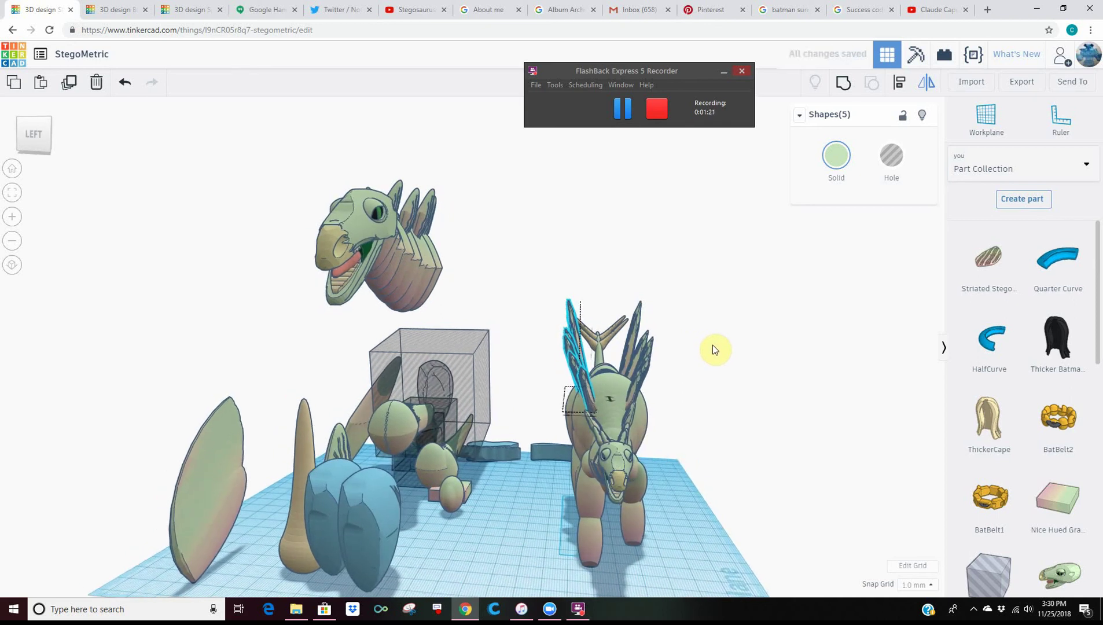
pyautogui.press('Right')
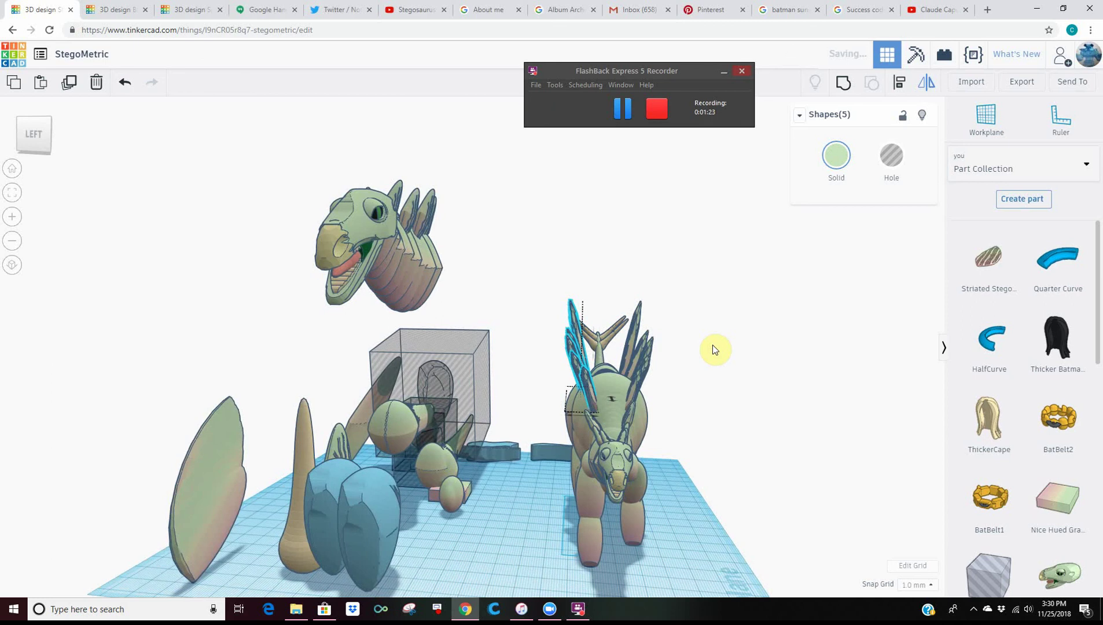
pyautogui.press('Right')
pyautogui.moveTo(710, 381)
pyautogui.mouseDown(button='right')
pyautogui.moveTo(500, 385)
pyautogui.moveTo(635, 323)
pyautogui.moveTo(634, 307)
pyautogui.mouseUp(button='right')
pyautogui.click(652, 316)
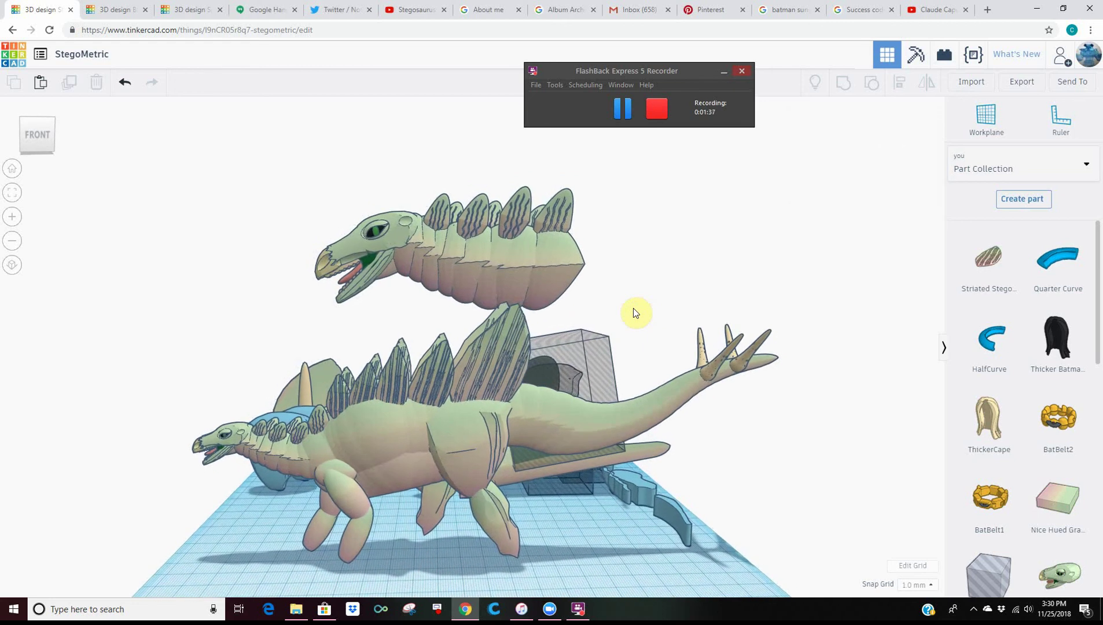